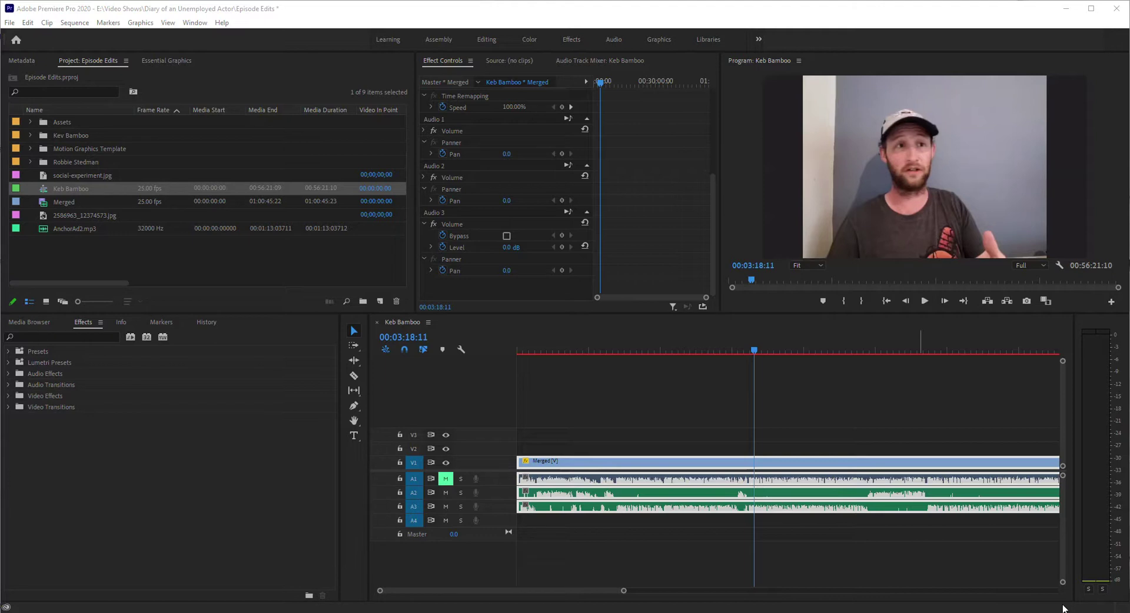
# Step: Replay a few seconds of the interview to listen to the room echo
pyautogui.click(752, 347)
pyautogui.press('space')
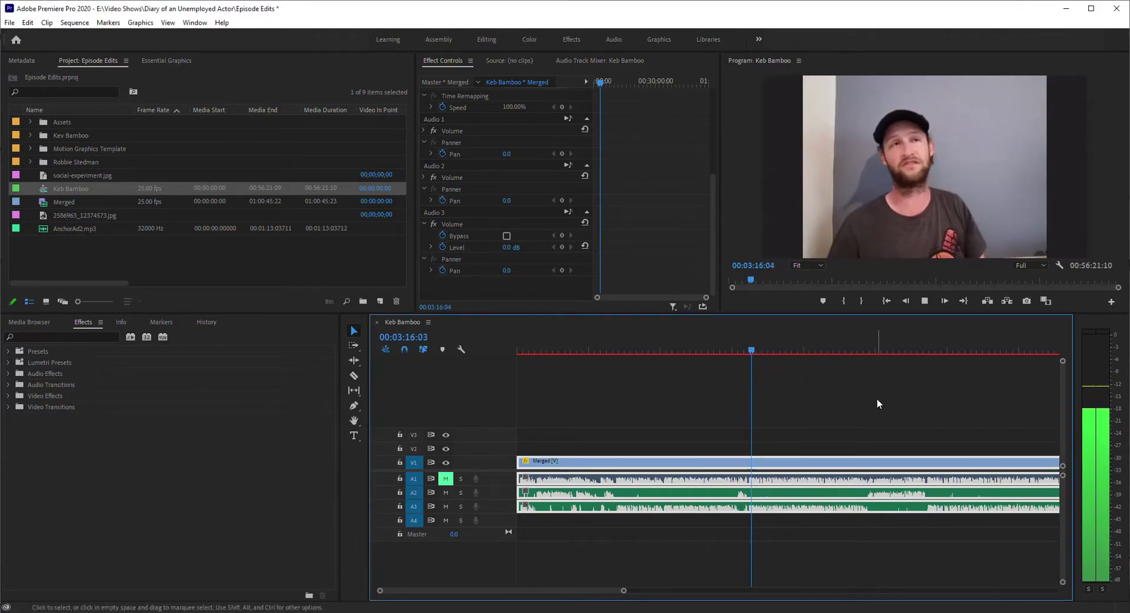
pyautogui.press('space')
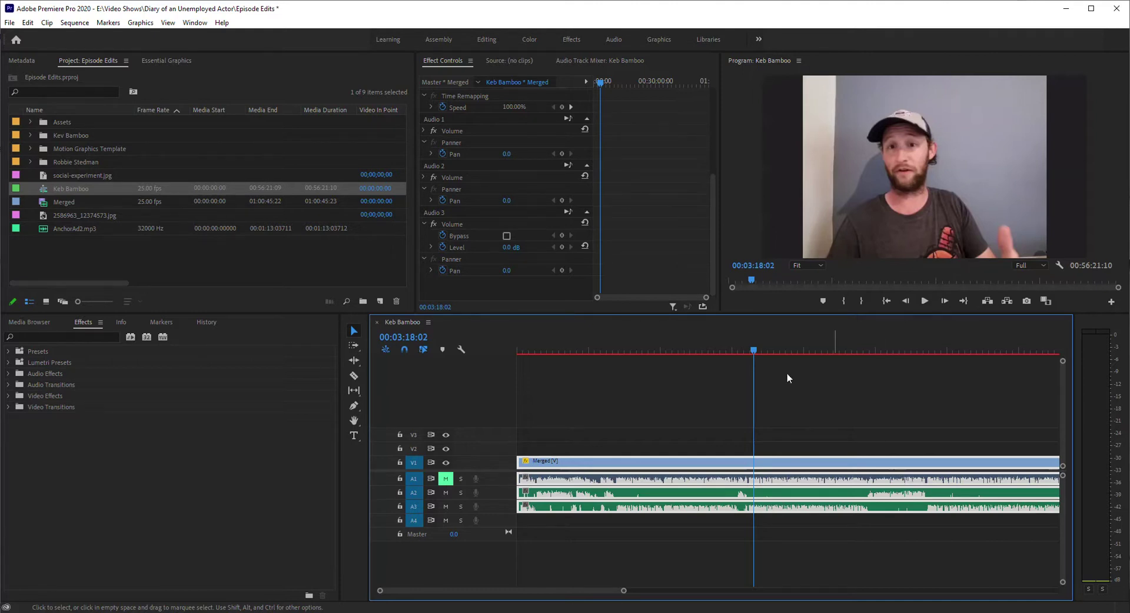
# Step: Filter the Effects panel with 'der' to reveal DeReverb under Noise Reduction/Restoration
pyautogui.click(95, 337)
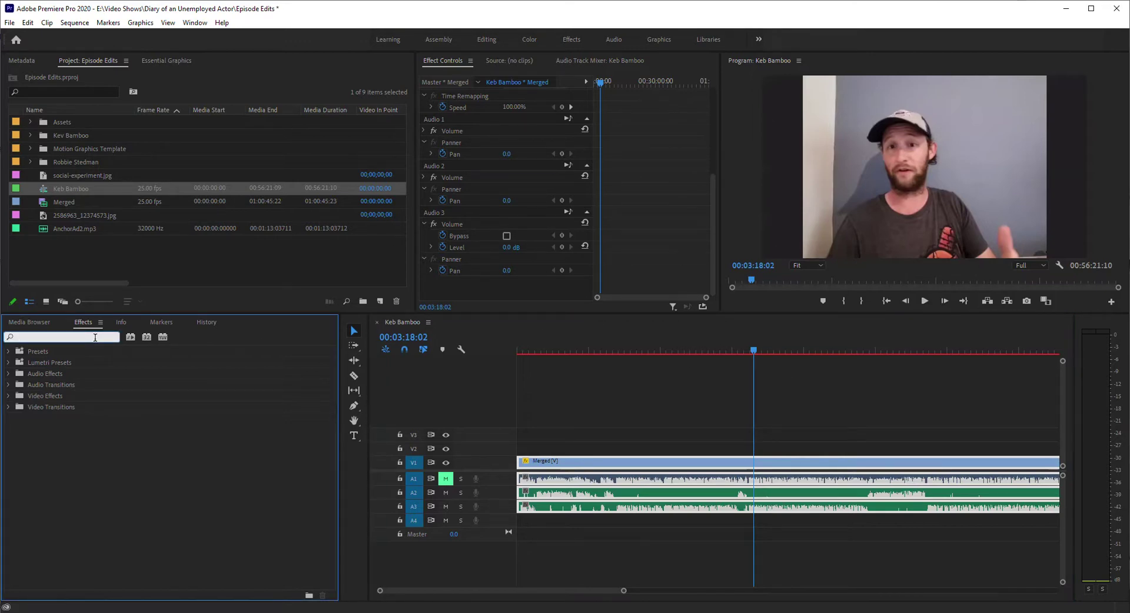
pyautogui.write('der')
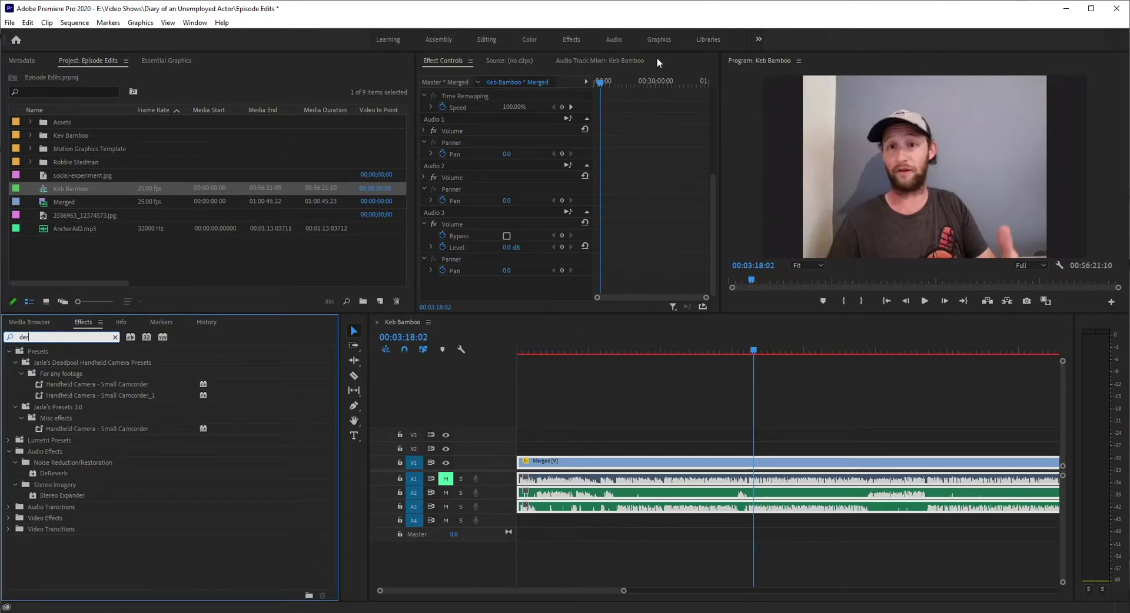
pyautogui.click(195, 23)
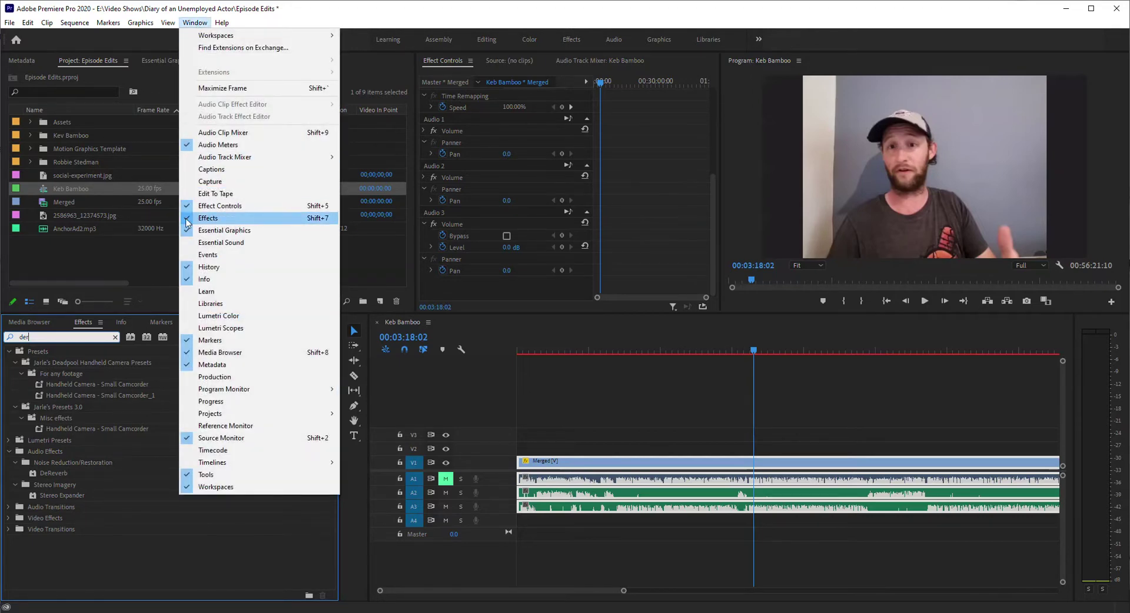
# Step: Drag DeReverb onto the Merged clip's audio and scroll Effect Controls down to Audio 3
pyautogui.click(369, 4)
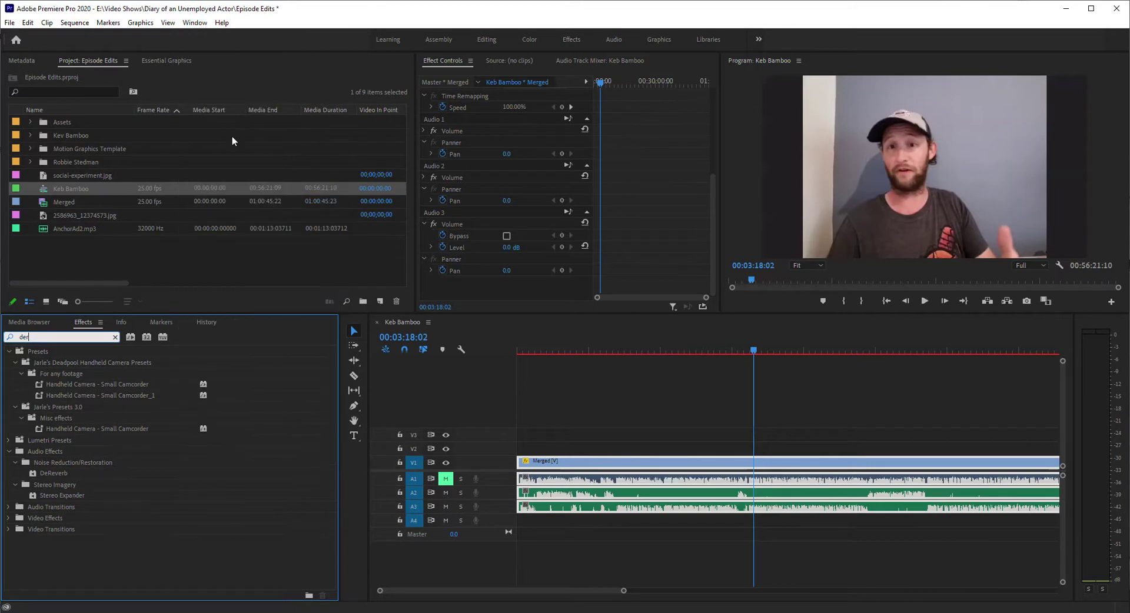
pyautogui.click(54, 472)
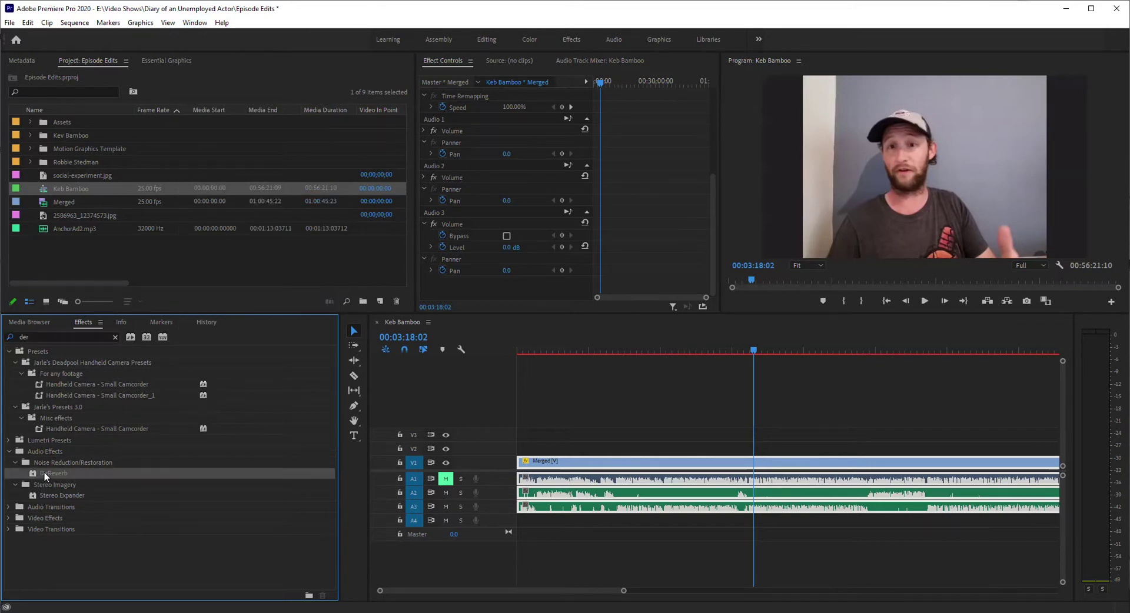
pyautogui.moveTo(460, 500); pyautogui.dragTo(562, 510)
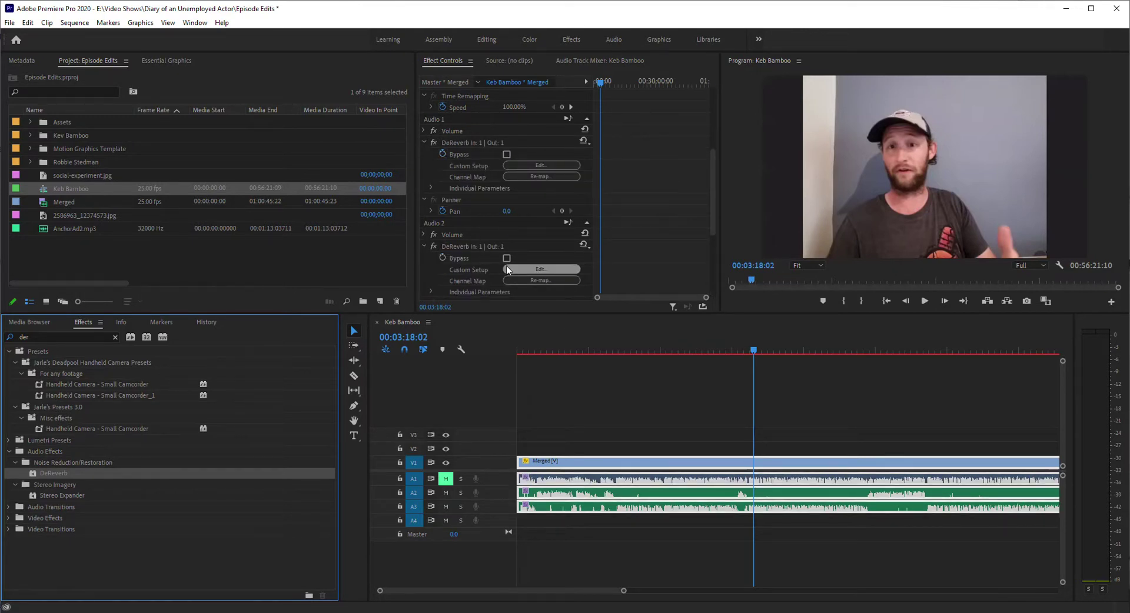
pyautogui.scroll(-5, 506, 266)
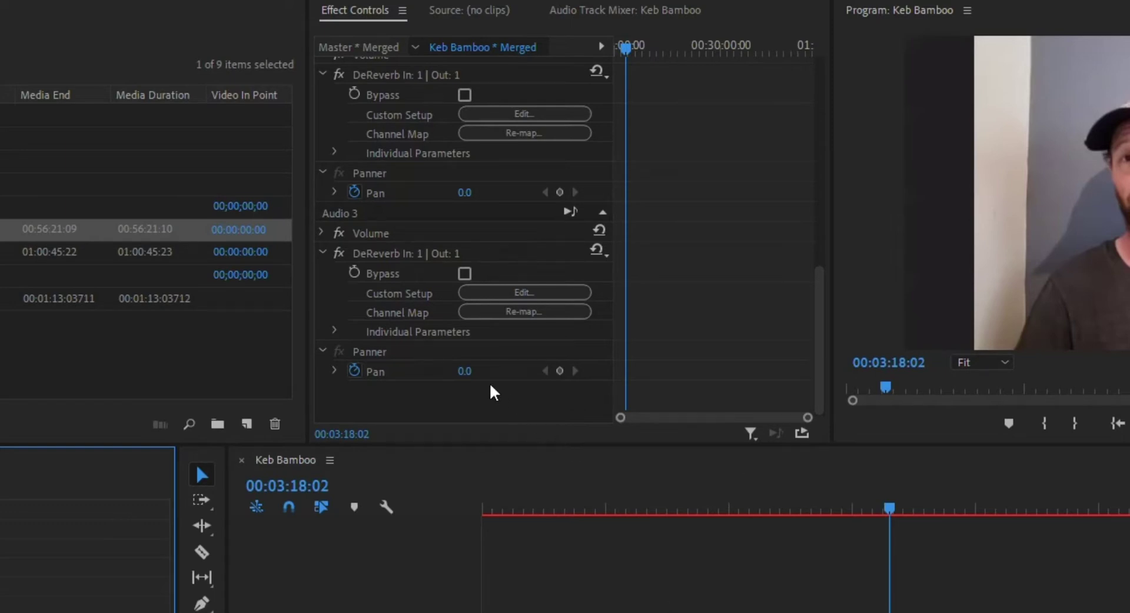
# Step: Open Audio 3's DeReverb editor, compare the Light and Heavy presets, and settle on Light Reverb Reduction
pyautogui.click(513, 293)
pyautogui.moveTo(513, 270); pyautogui.dragTo(467, 240)
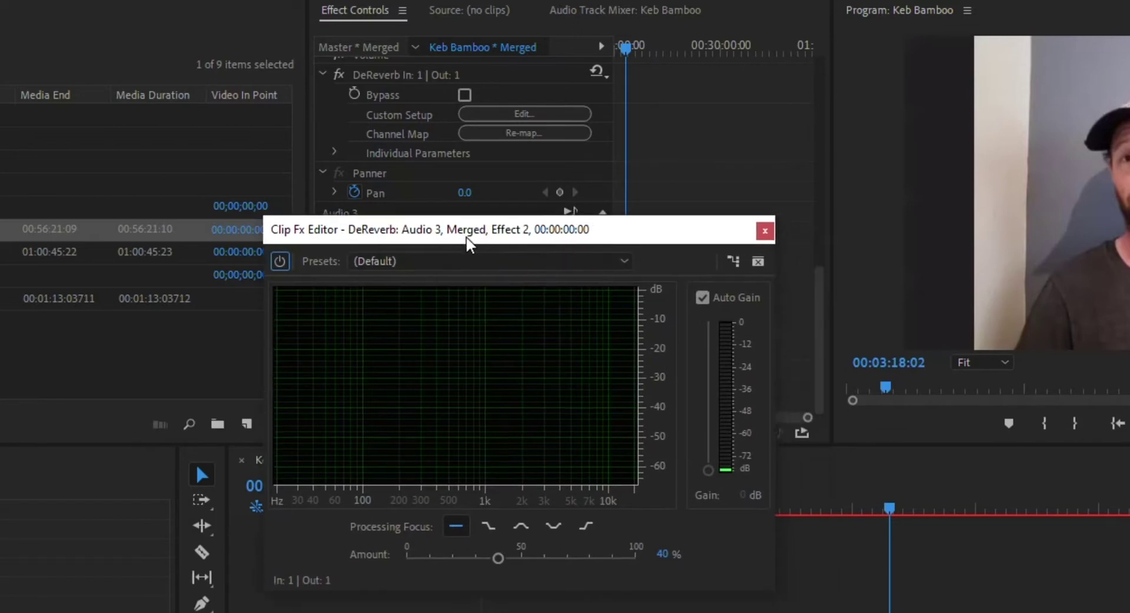
pyautogui.click(470, 259)
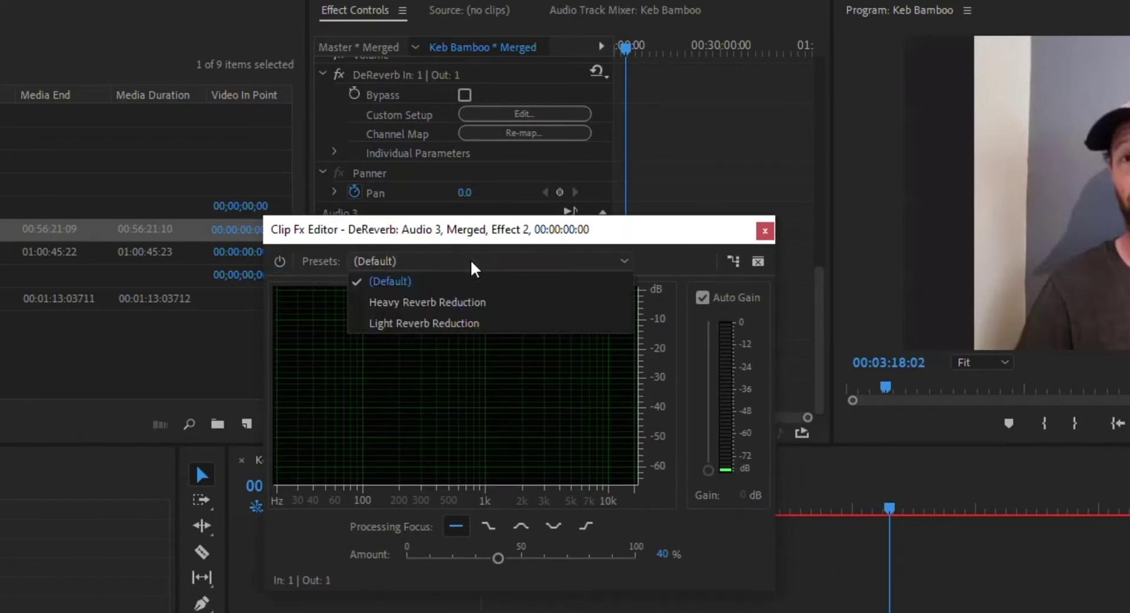
pyautogui.click(492, 323)
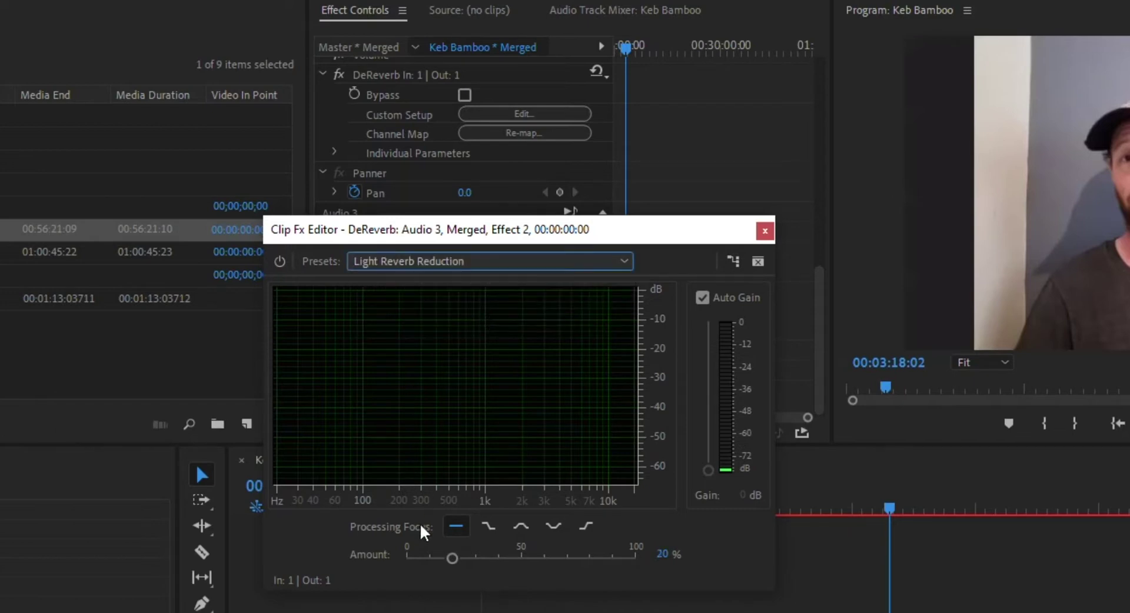
pyautogui.click(446, 259)
pyautogui.click(448, 299)
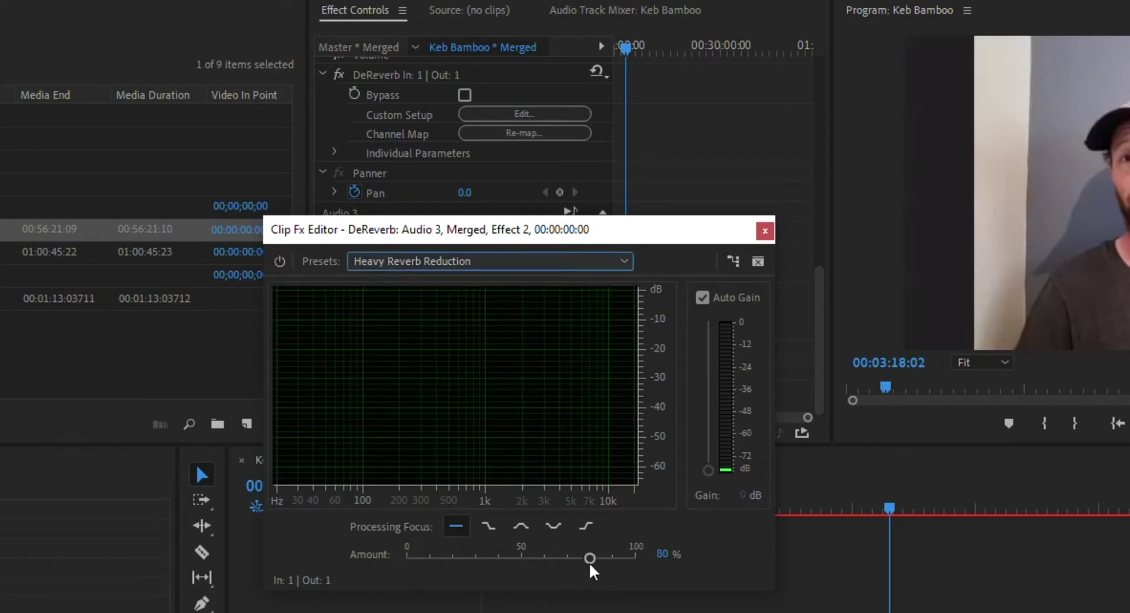
pyautogui.click(479, 266)
pyautogui.click(482, 323)
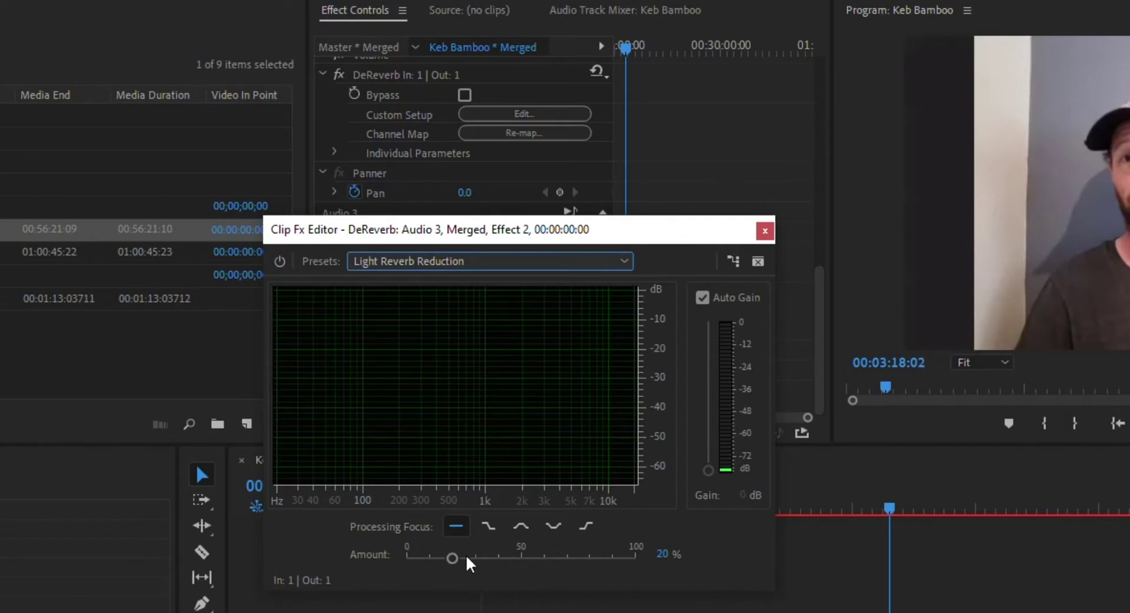
# Step: Adjust the DeReverb Amount slider, ending at about 31%
pyautogui.moveTo(456, 555); pyautogui.dragTo(625, 559)
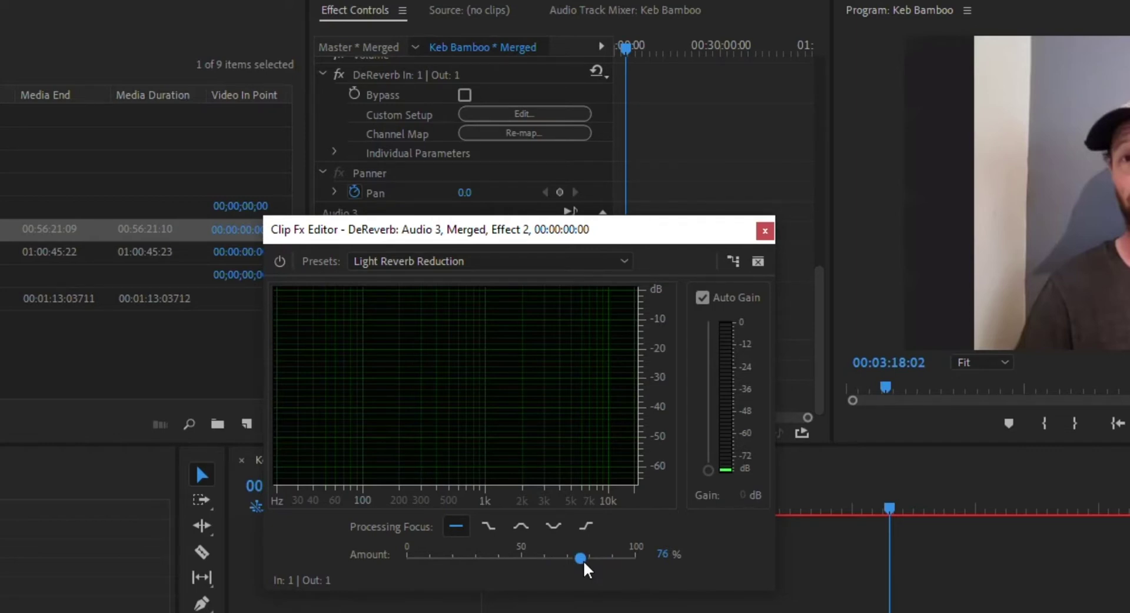
pyautogui.moveTo(579, 560); pyautogui.dragTo(532, 560)
pyautogui.moveTo(463, 559); pyautogui.dragTo(480, 557)
# Step: Compare playback with DeReverb bypassed and active, then raise Amount to 80%
pyautogui.click(280, 260)
pyautogui.press('space')
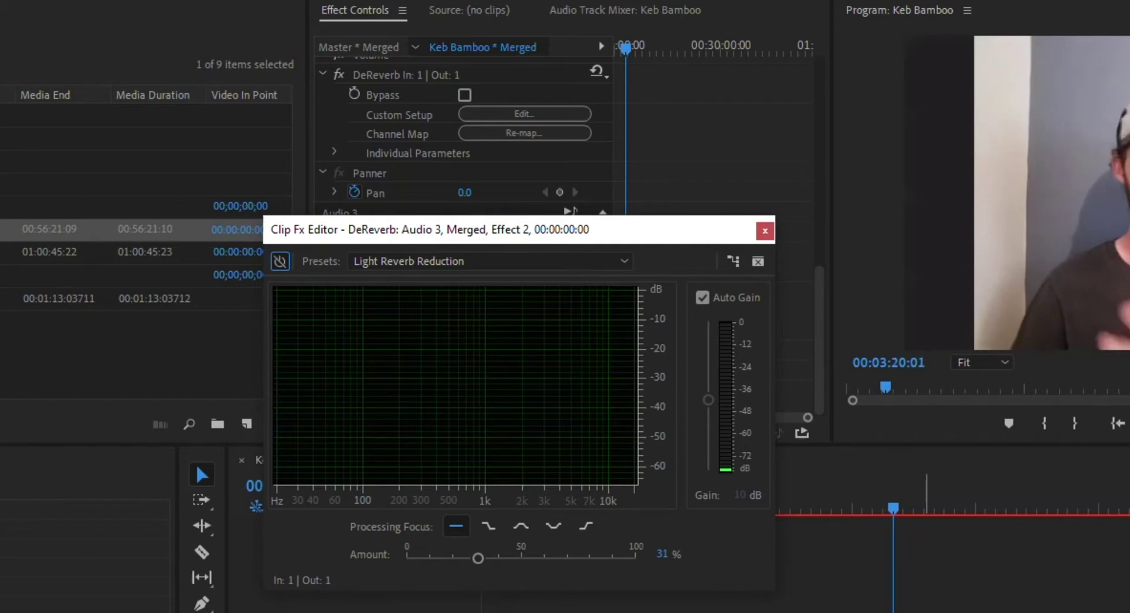
pyautogui.press('space')
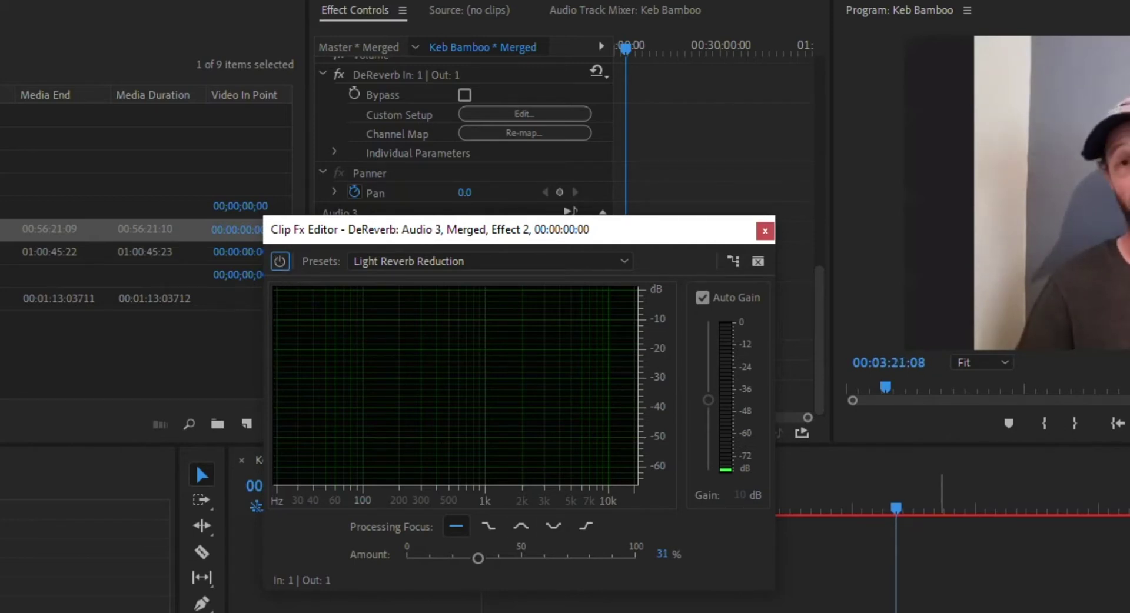
pyautogui.press('space')
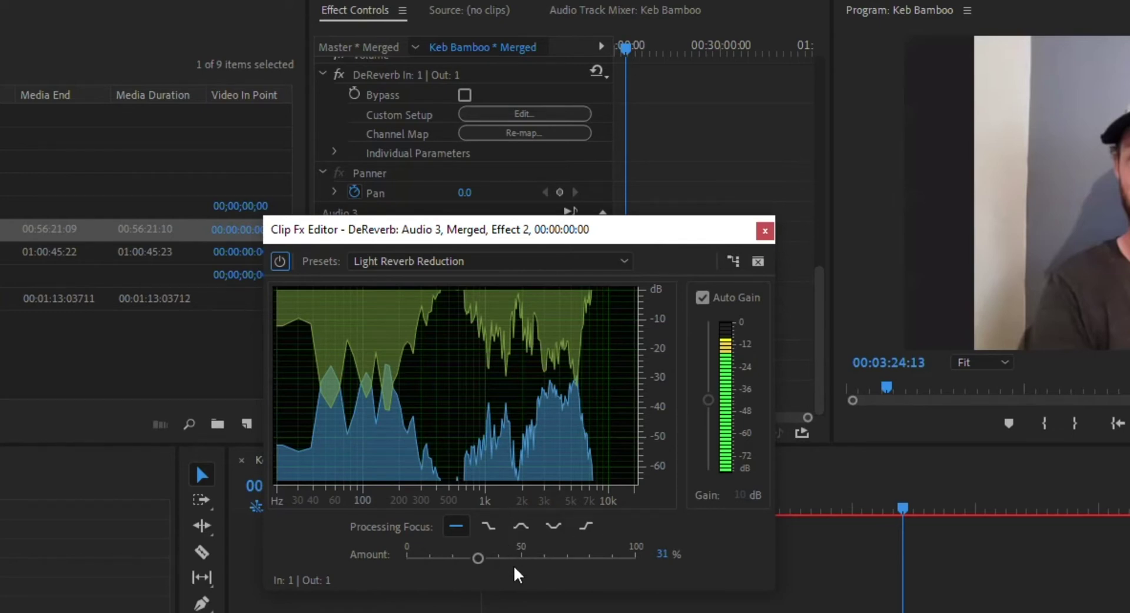
pyautogui.moveTo(480, 558); pyautogui.dragTo(595, 562)
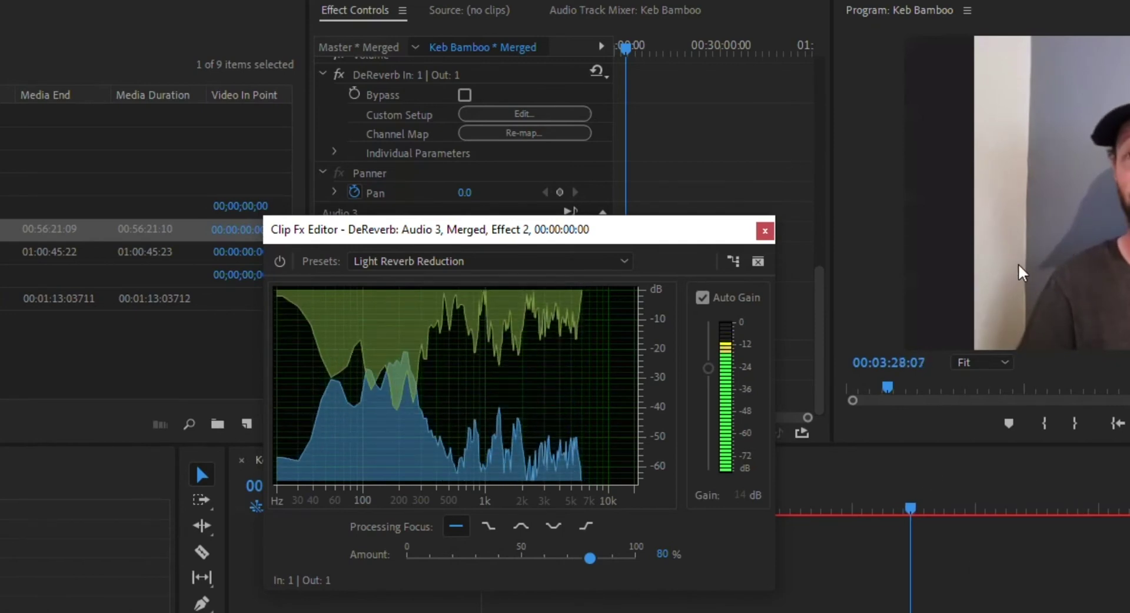
# Step: Toggle Auto Gain off and on, leaving it enabled, and set Processing Focus to higher frequencies
pyautogui.click(701, 298)
pyautogui.click(701, 298)
pyautogui.click(702, 298)
pyautogui.click(703, 299)
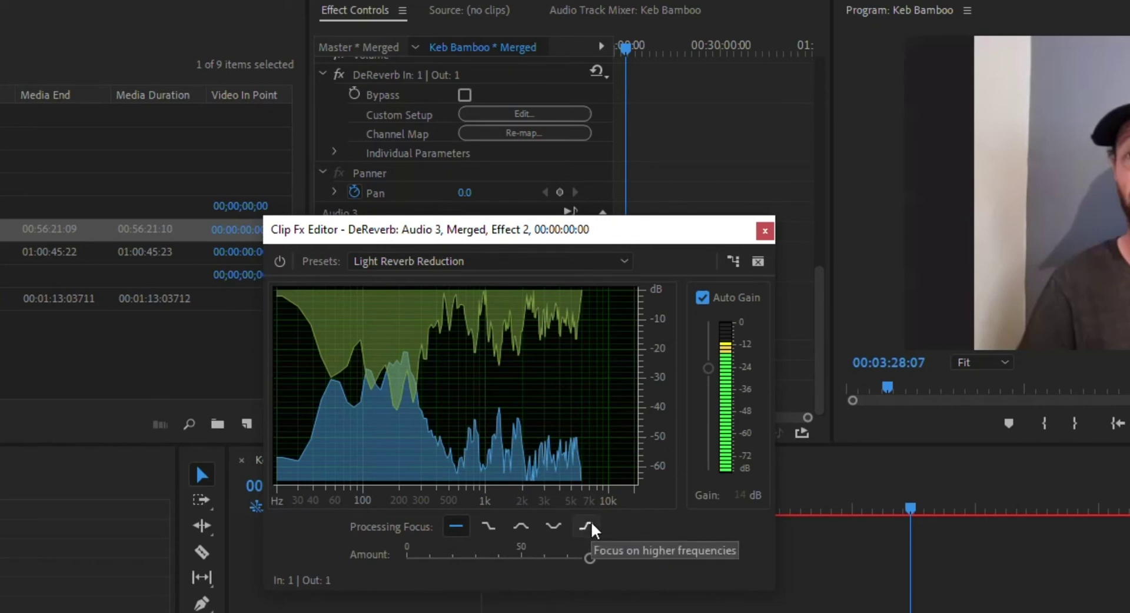
pyautogui.click(589, 525)
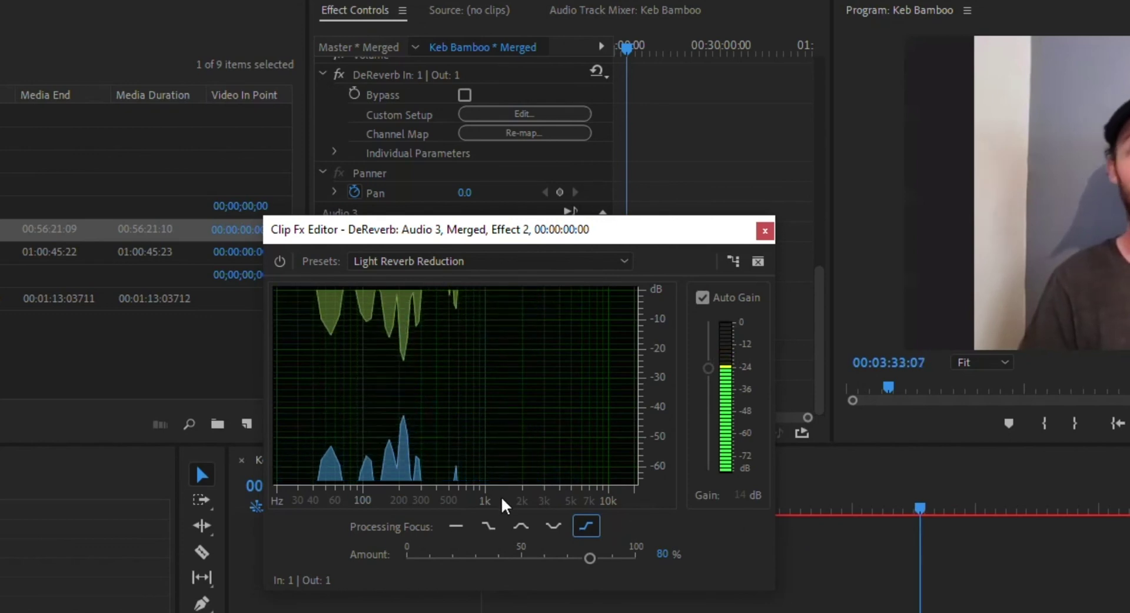
# Step: Set DeReverb's Processing Focus back to all frequencies evenly
pyautogui.click(457, 527)
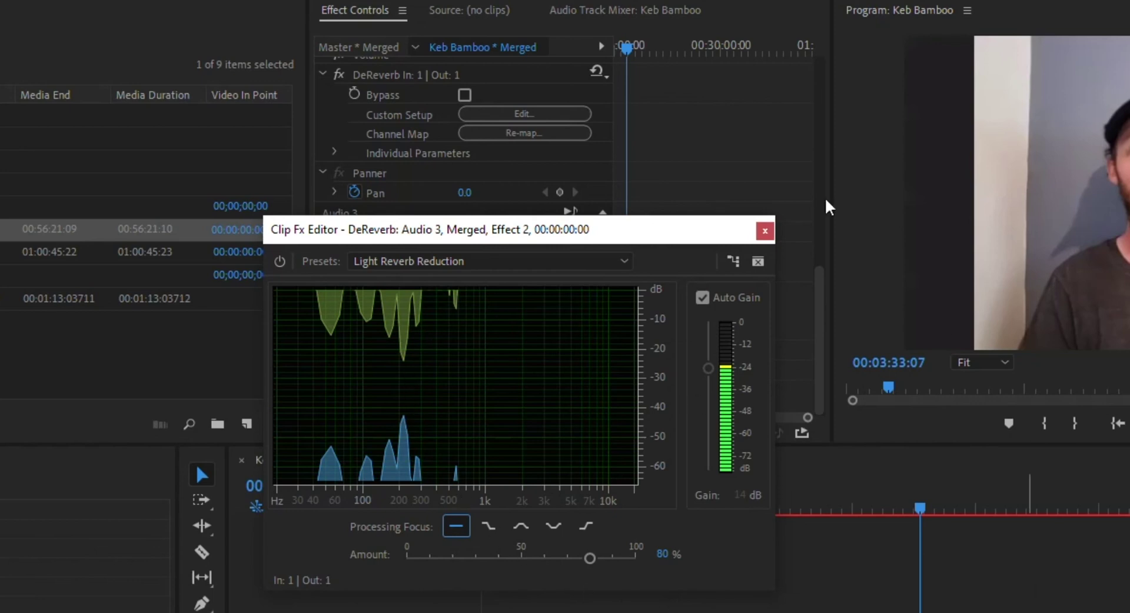
pyautogui.click(766, 237)
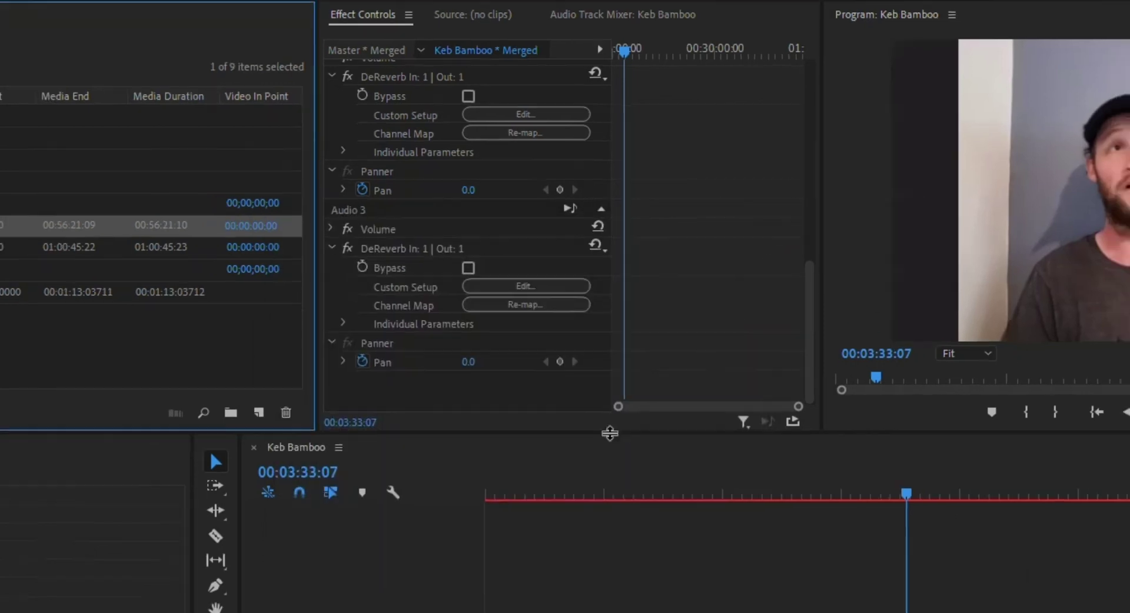